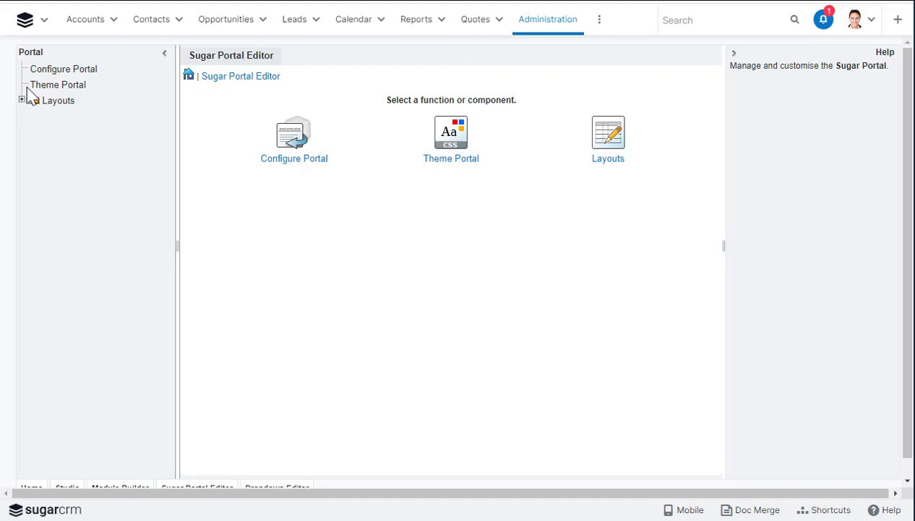
Expand the portal Layouts and bring up the Configure Portal page in the Sugar Portal Editor
left_click(22, 101)
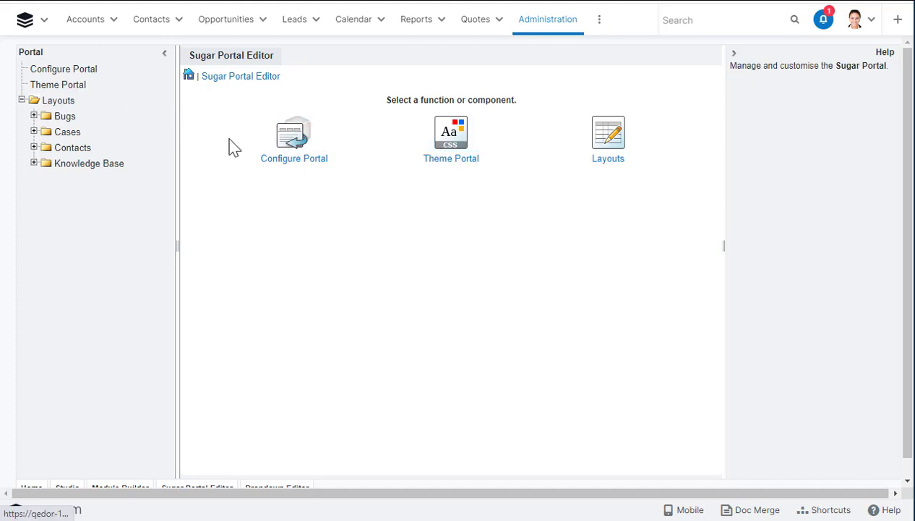
left_click(287, 137)
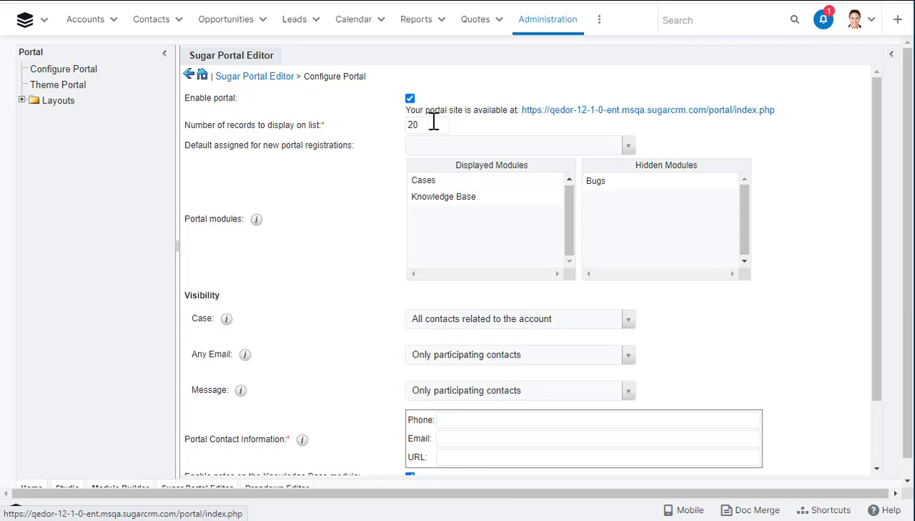
Change records per list from 20 to 25, choose a default assignee, and move Bugs to Displayed Modules
double_click(401, 125)
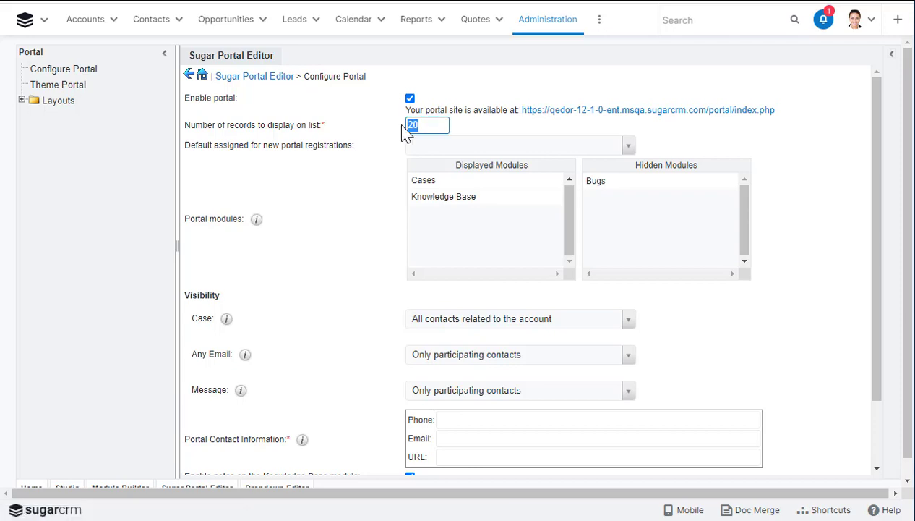
type("25")
left_click(575, 147)
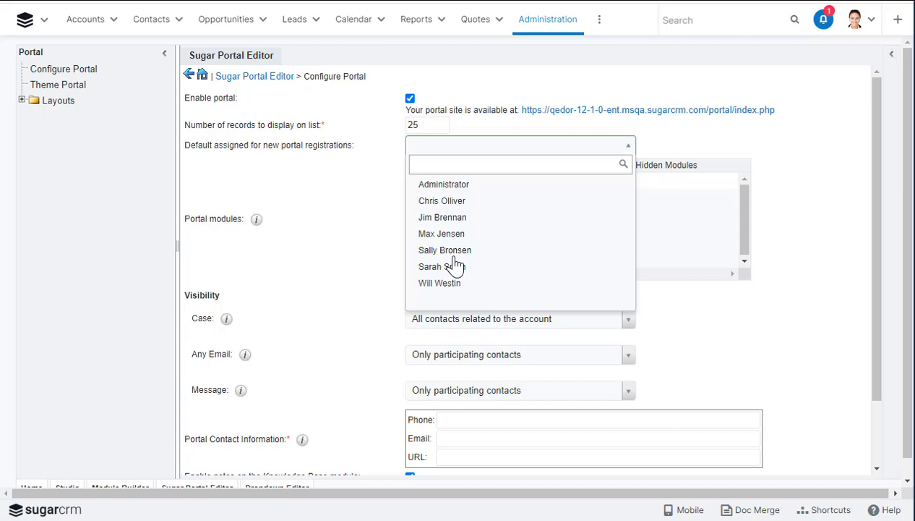
left_click(442, 283)
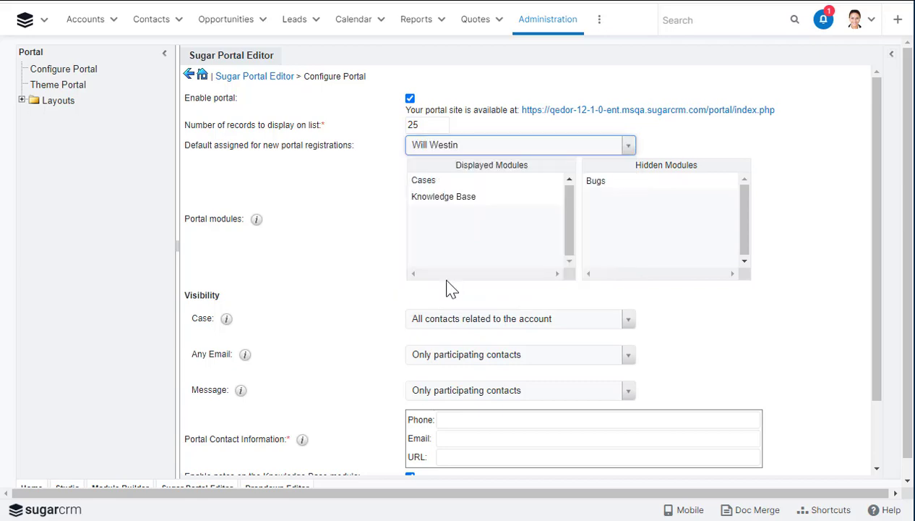
left_click_drag(602, 181, 427, 215)
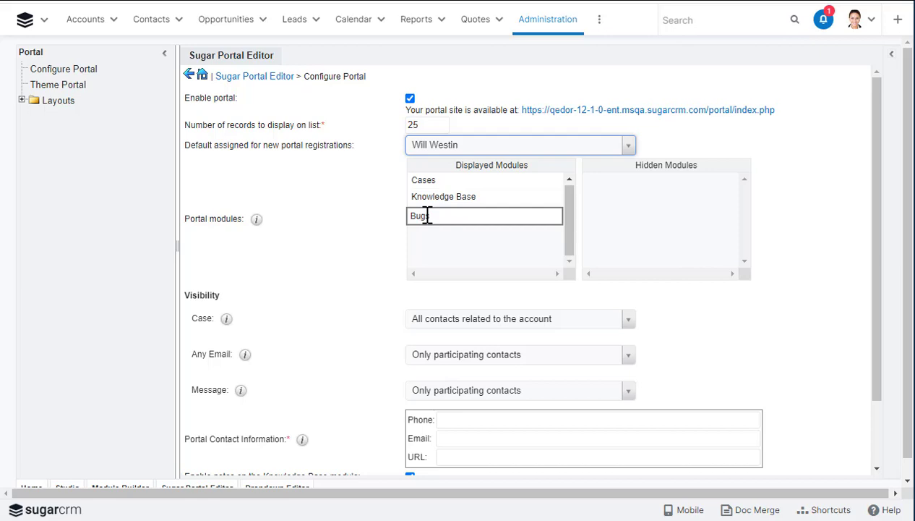
left_click_drag(428, 216, 428, 216)
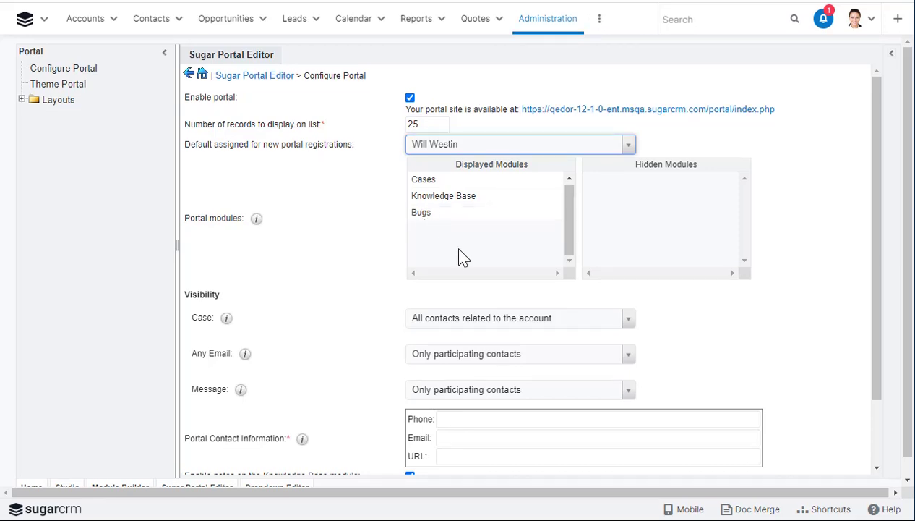
Limit case visibility to primary and case-related contacts
left_click(226, 319)
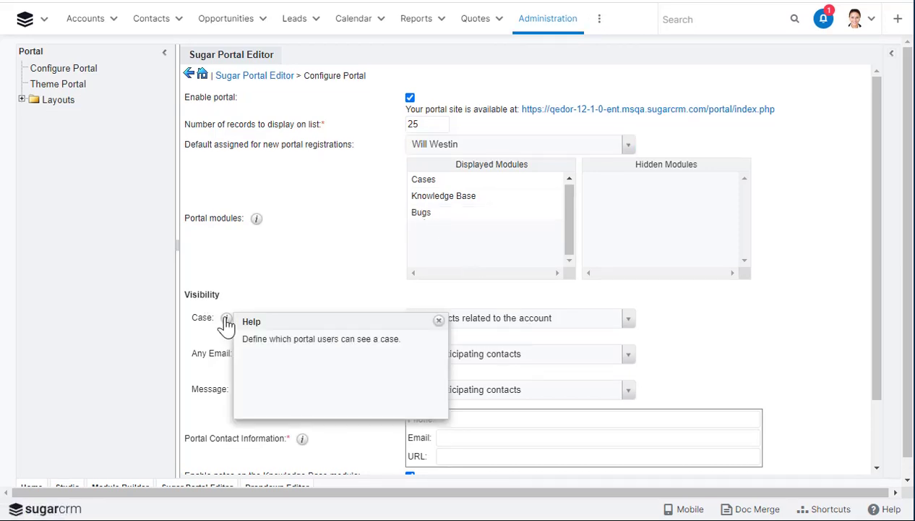
left_click(586, 323)
left_click(435, 321)
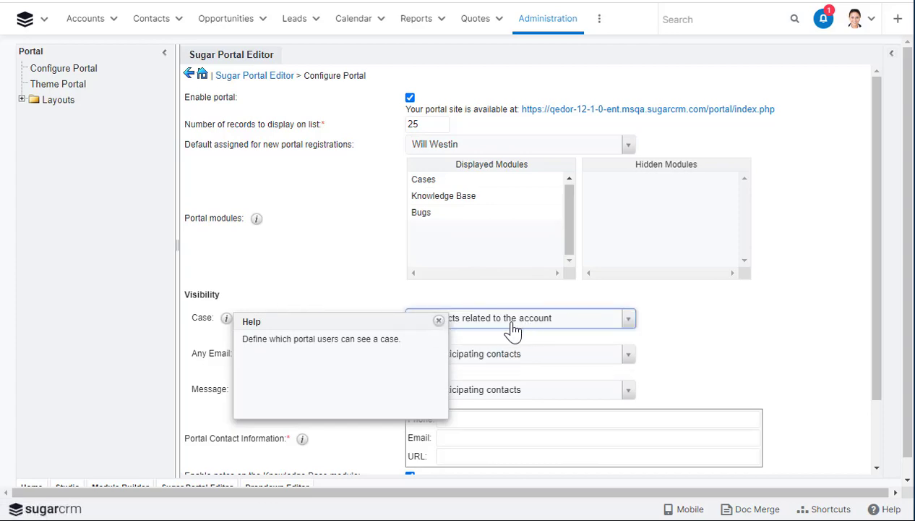
left_click(438, 320)
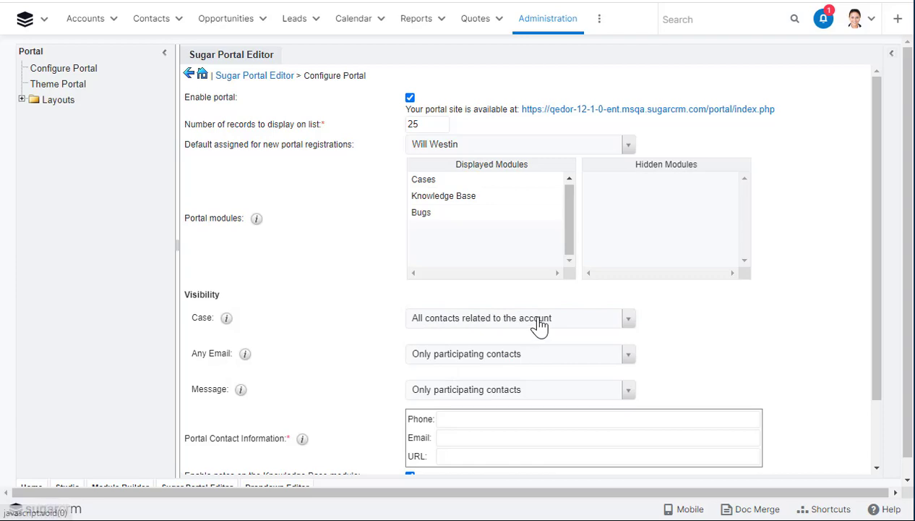
left_click(540, 326)
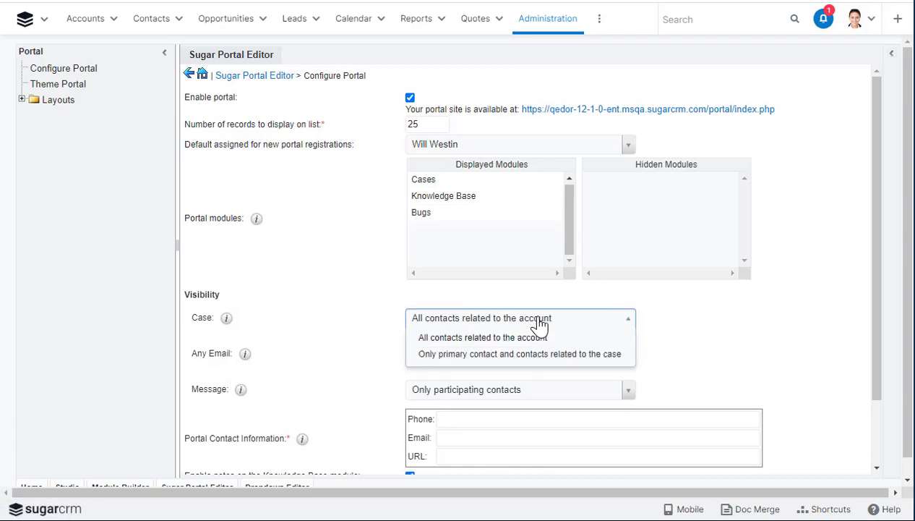
left_click(522, 355)
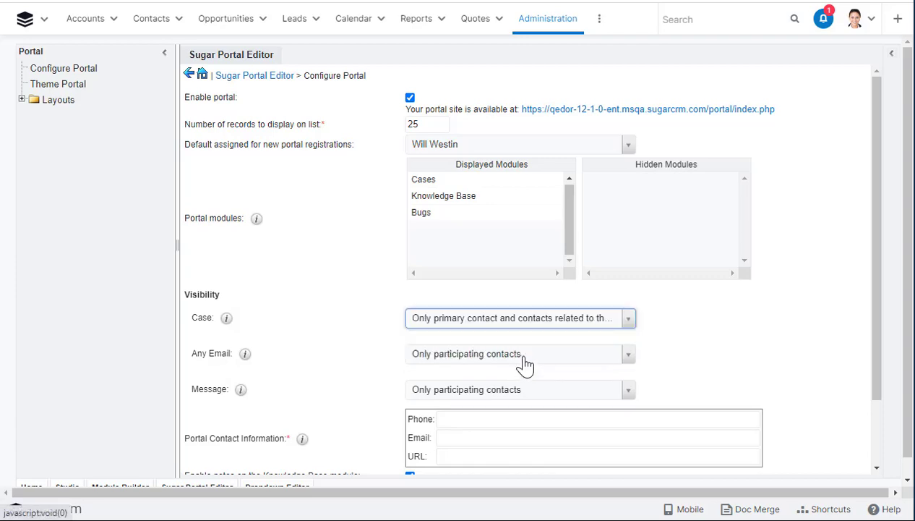
Set Any Email visibility to all contacts who can see the case
left_click(245, 355)
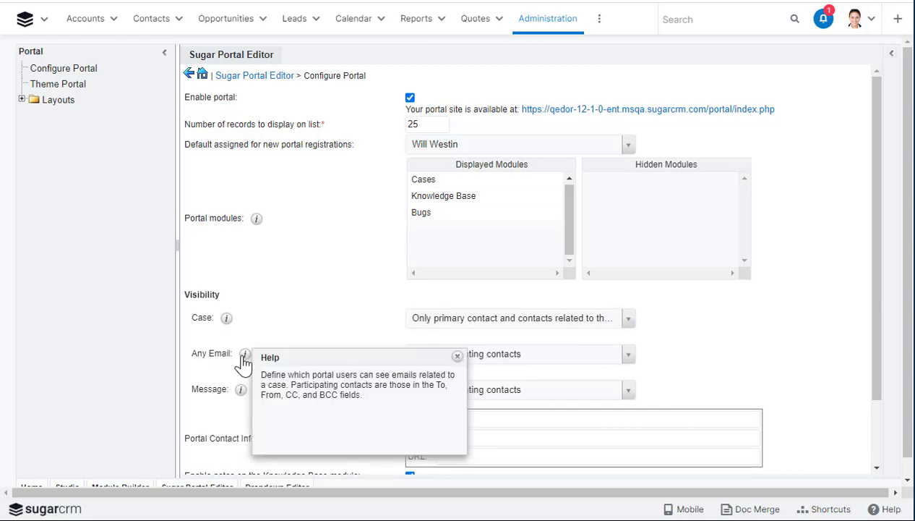
left_click(458, 358)
left_click(458, 362)
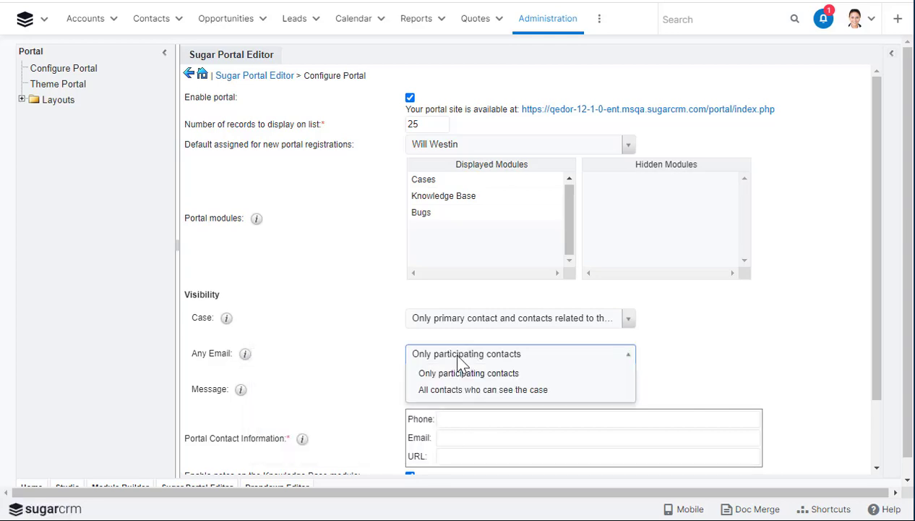
left_click(463, 391)
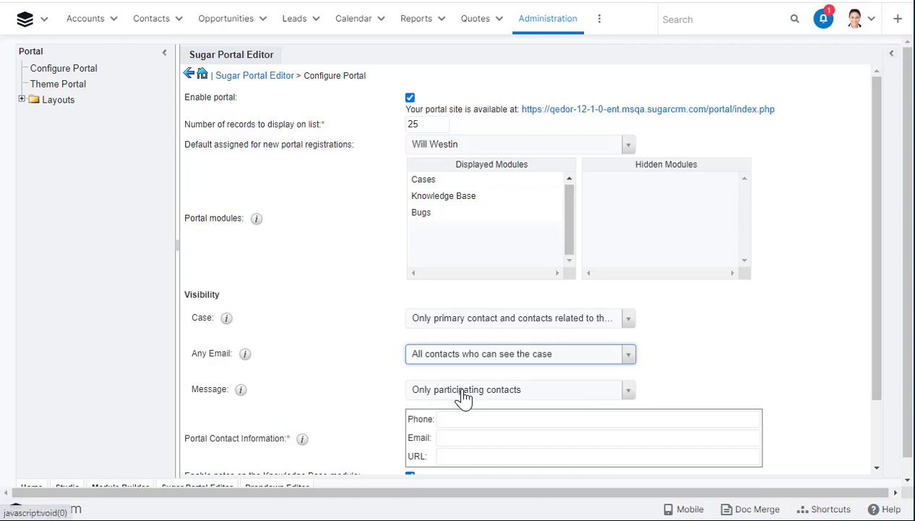
Set Message visibility to all contacts who can see the case
left_click(242, 391)
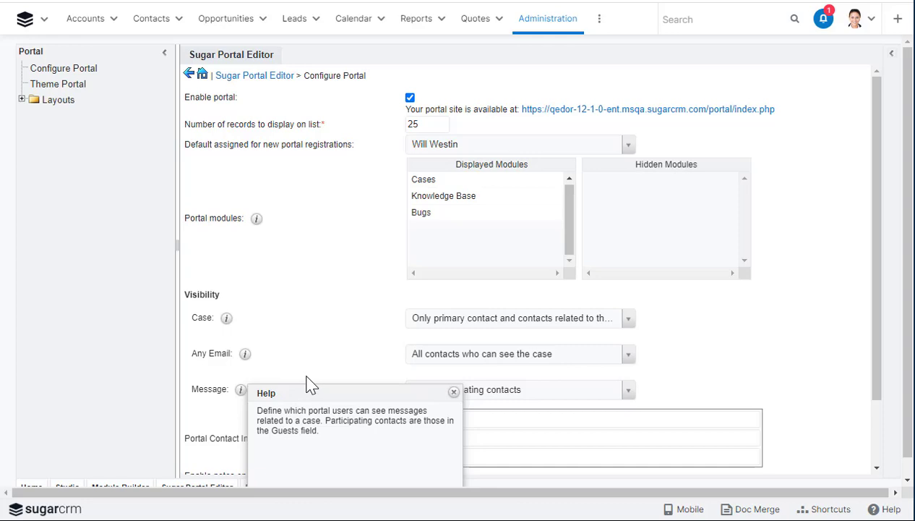
left_click(453, 394)
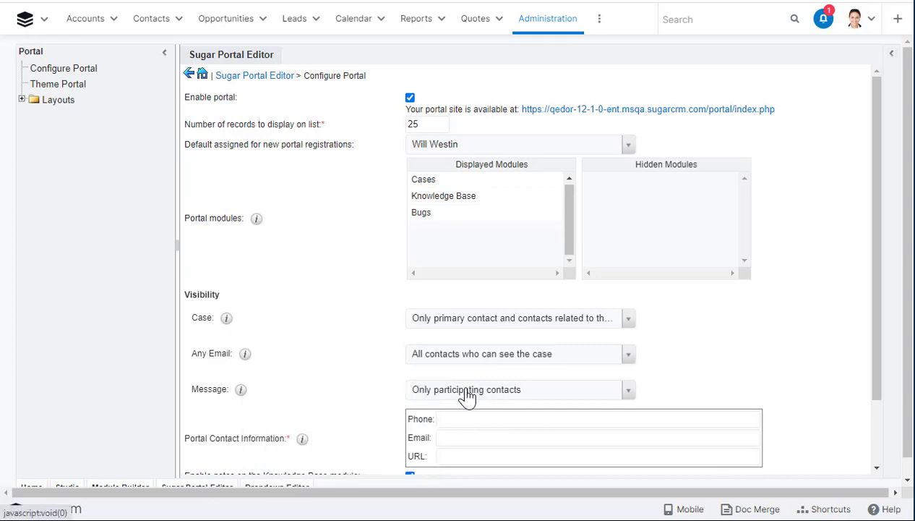
left_click(466, 397)
left_click(453, 426)
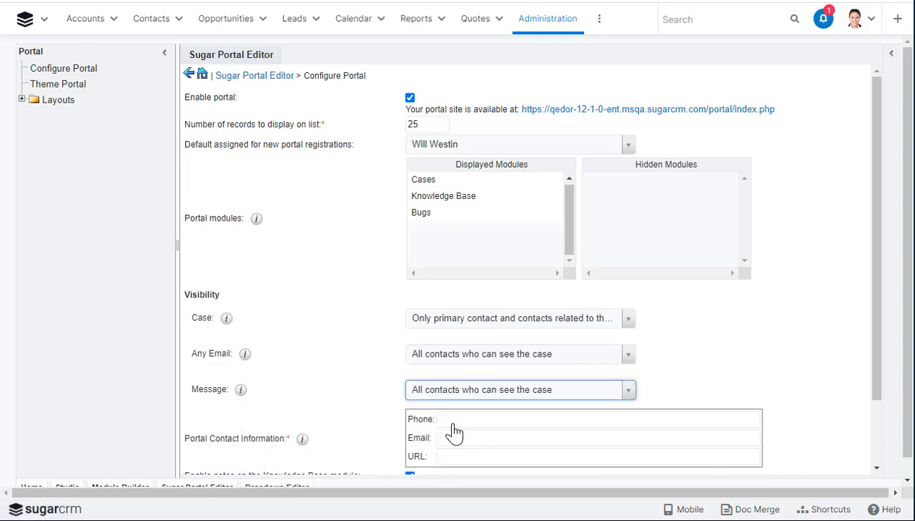
left_click(453, 422)
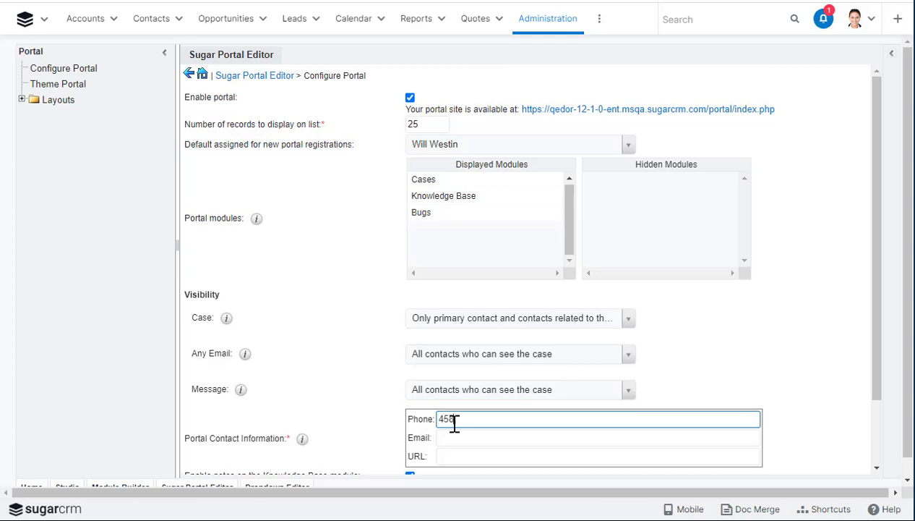
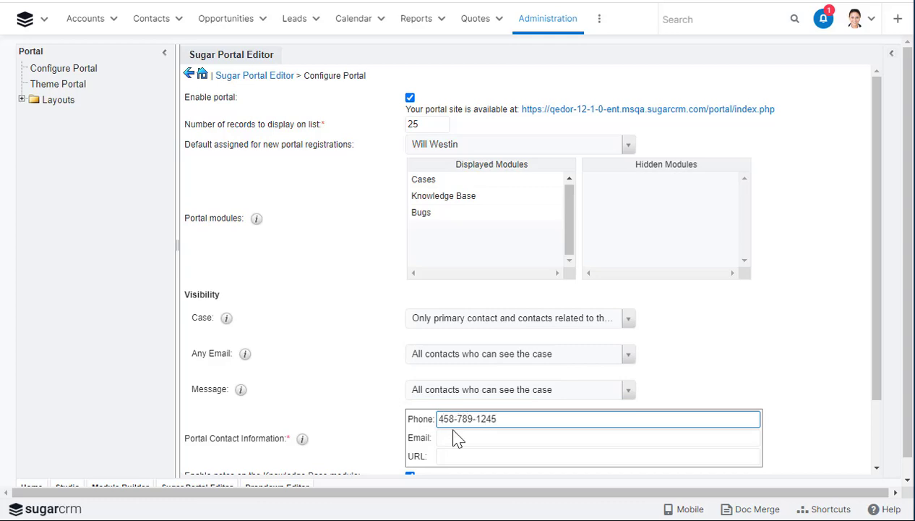
Enter the support phone number and contact e-mail address under Portal Contact Information
left_click(453, 433)
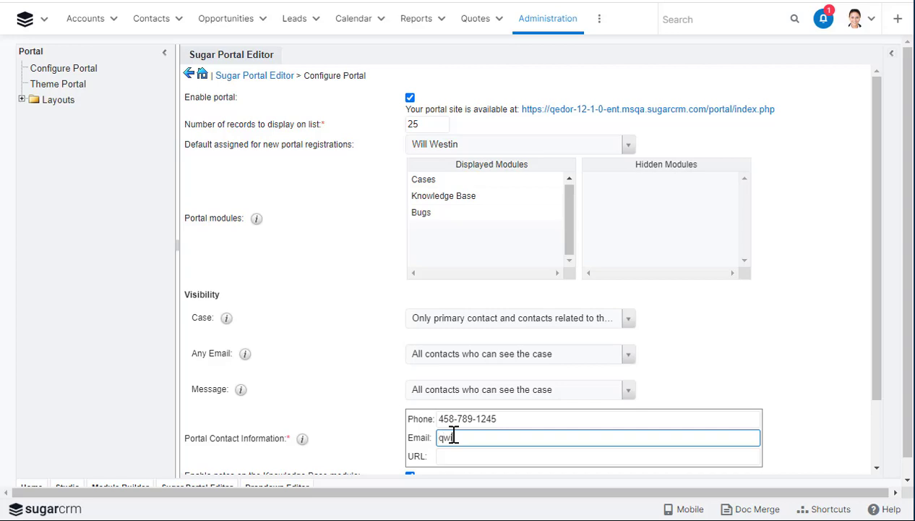
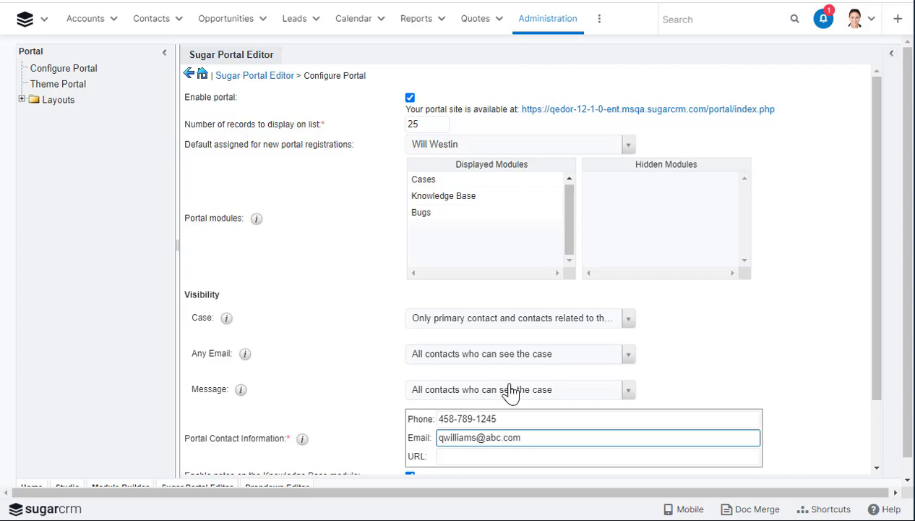
scroll(511, 392, "down", 2)
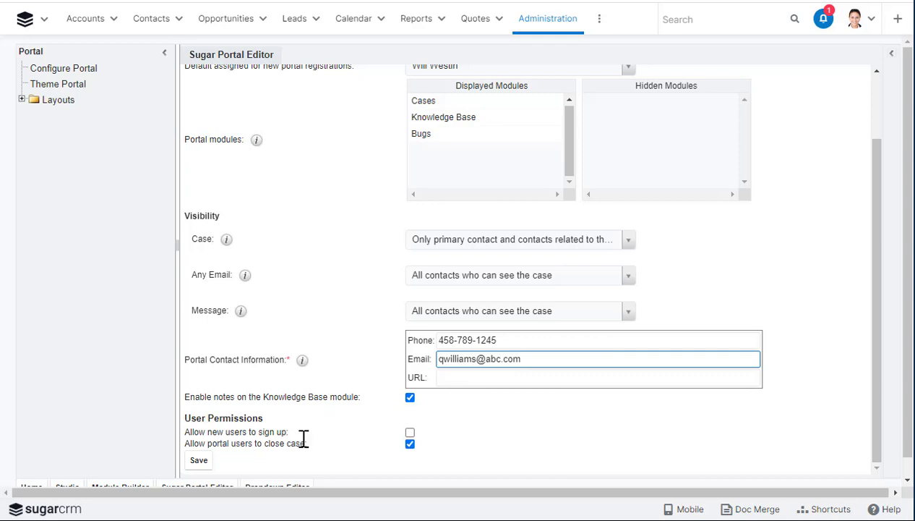
Tick 'Allow new users to sign up' and save the portal configuration
left_click(410, 432)
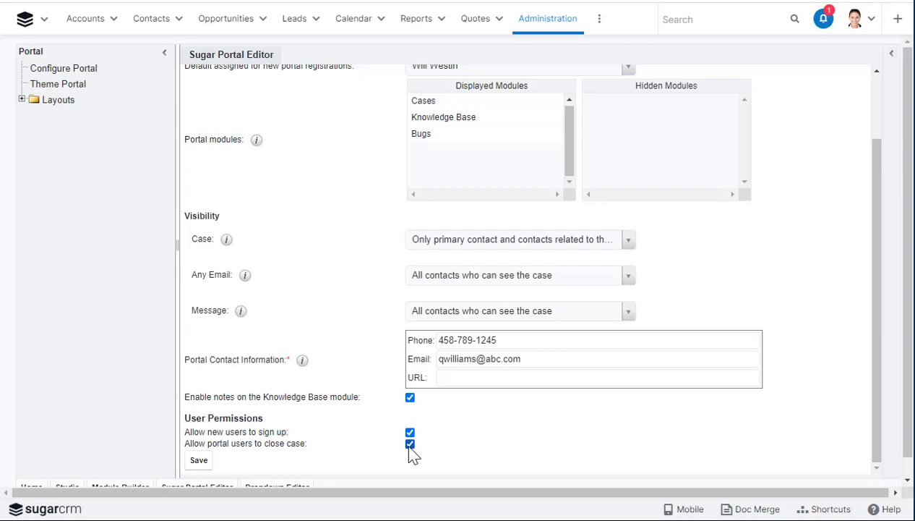
left_click(201, 460)
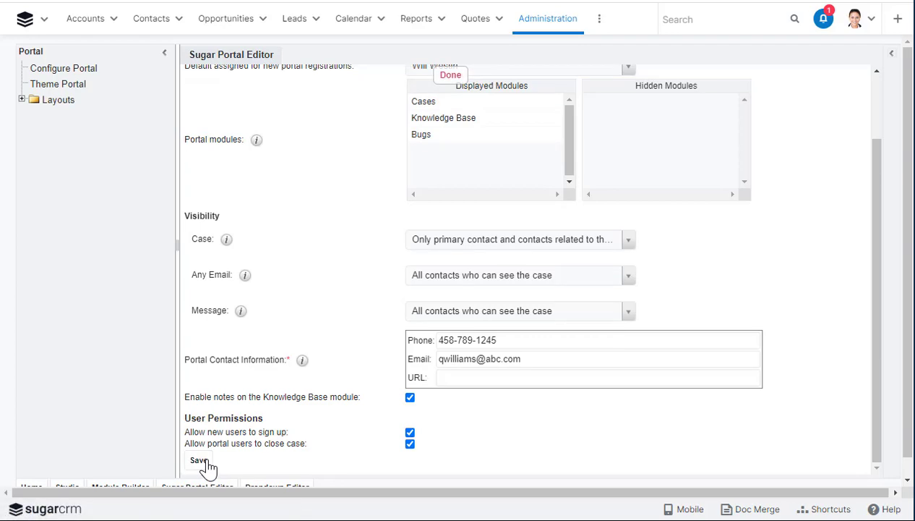
In Theme Portal, paste the Large_CoffeeHouseLogo.png address as the Login Page Image URL
left_click(76, 86)
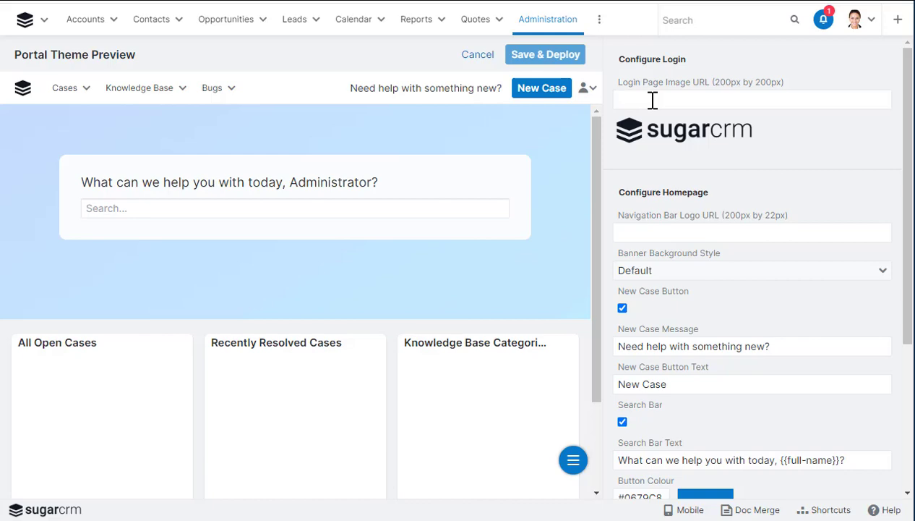
left_click(652, 101)
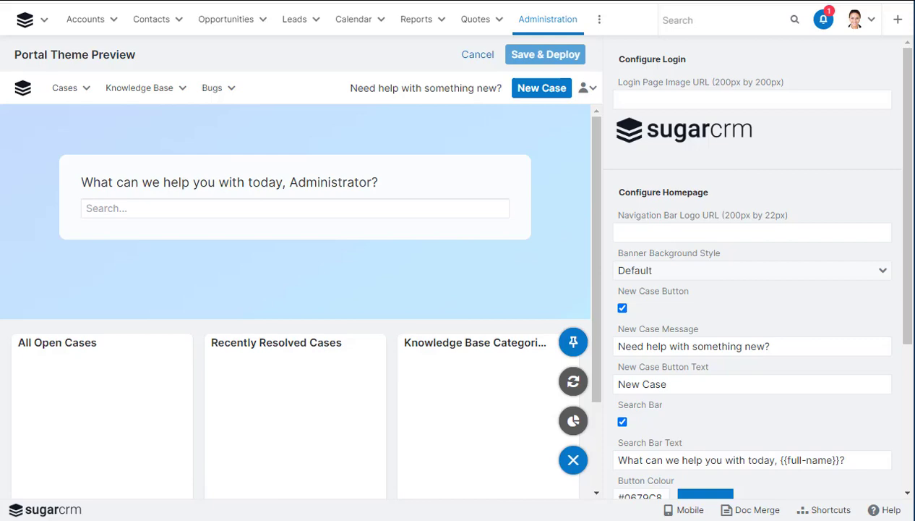
left_click(617, 101)
key("ctrl+v")
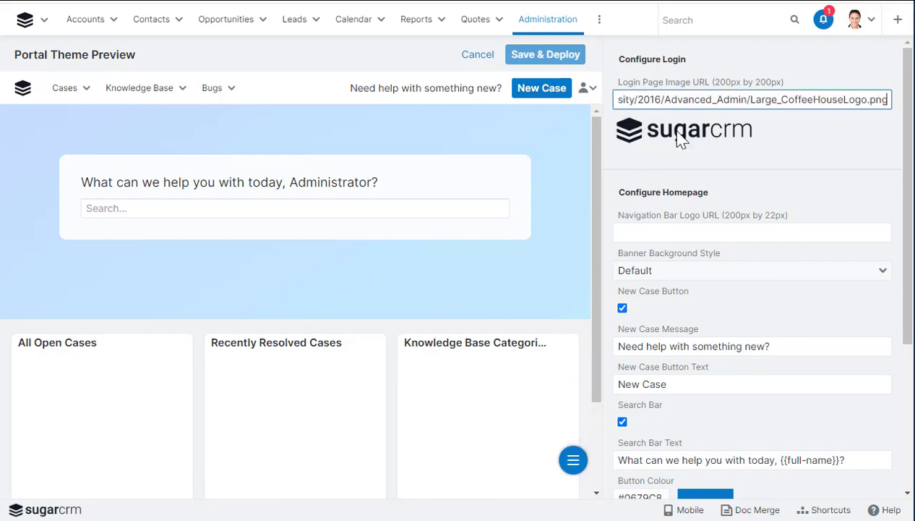
left_click(649, 237)
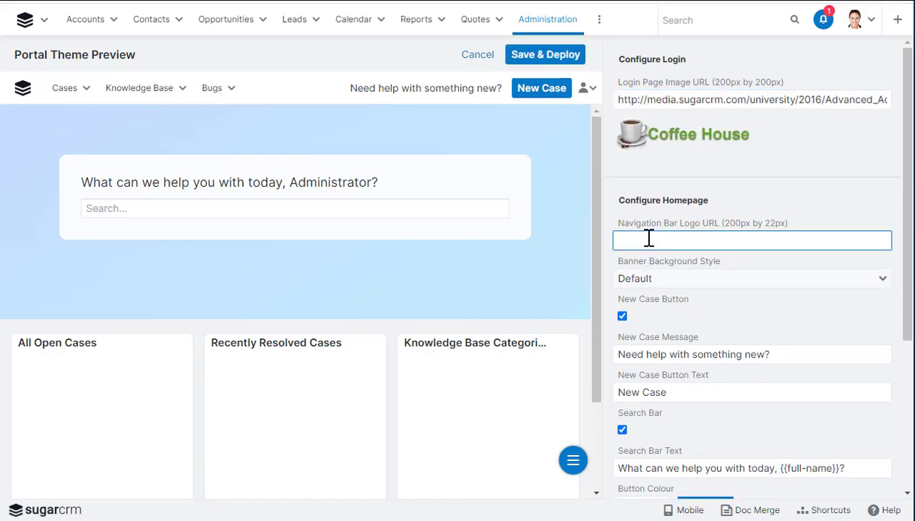
Switch Banner Background Style to Colour and set the banner colour to #A8541B
left_click(650, 282)
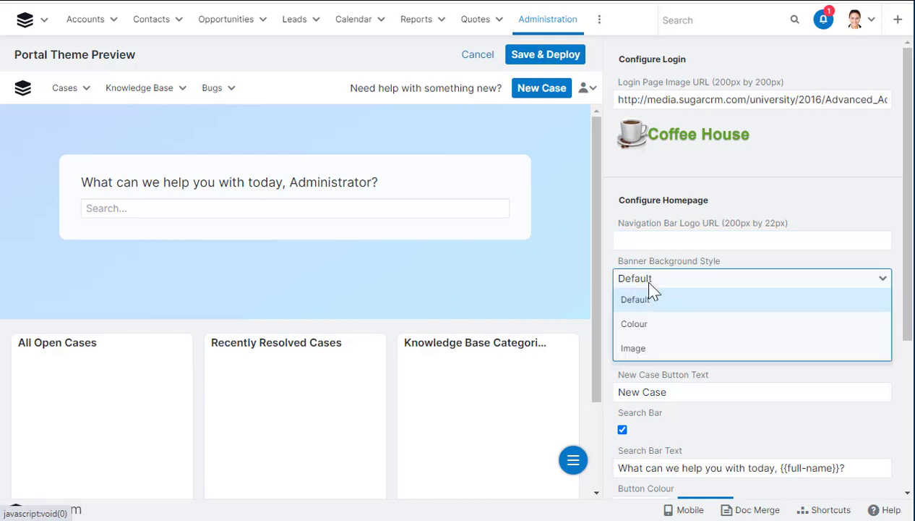
left_click(650, 326)
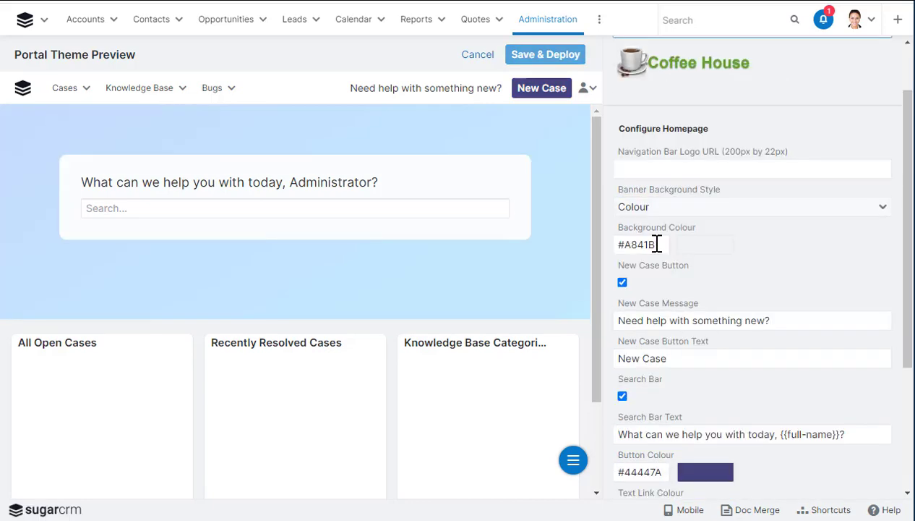
left_click(659, 244)
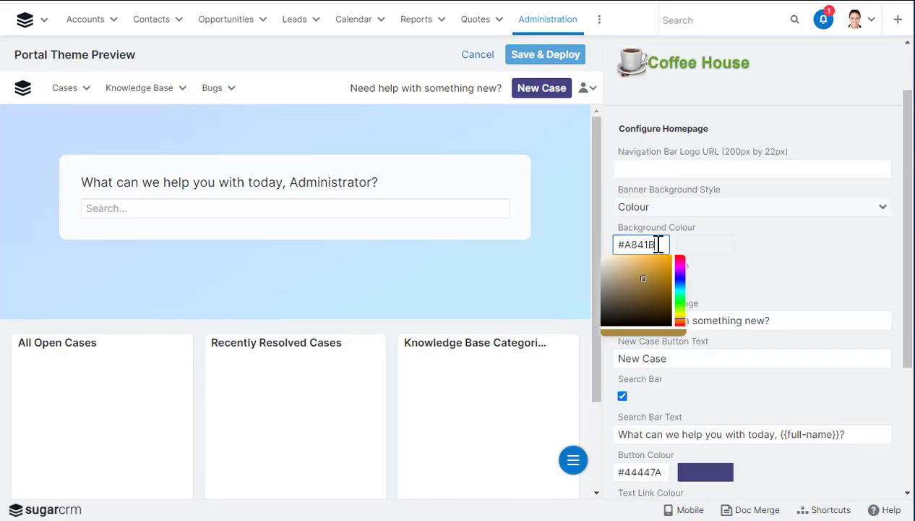
left_click(735, 244)
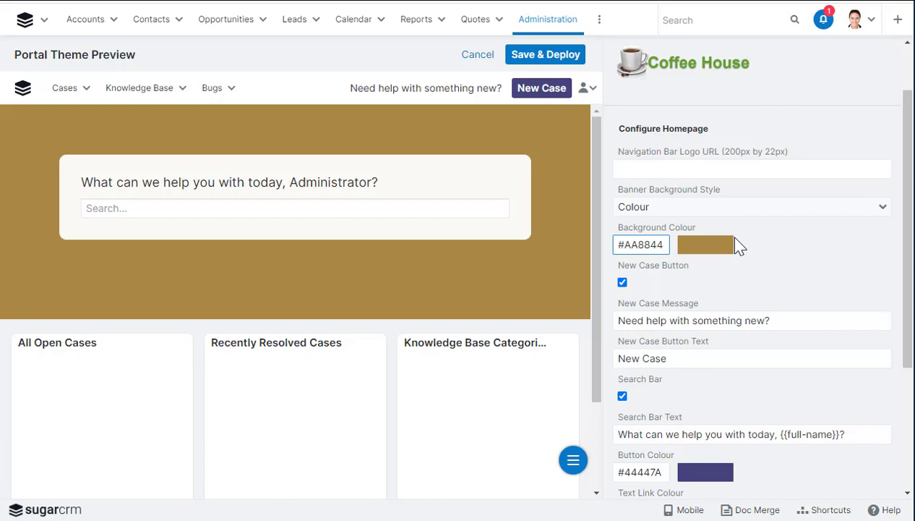
left_click(810, 267)
scroll(768, 409, "down", 5)
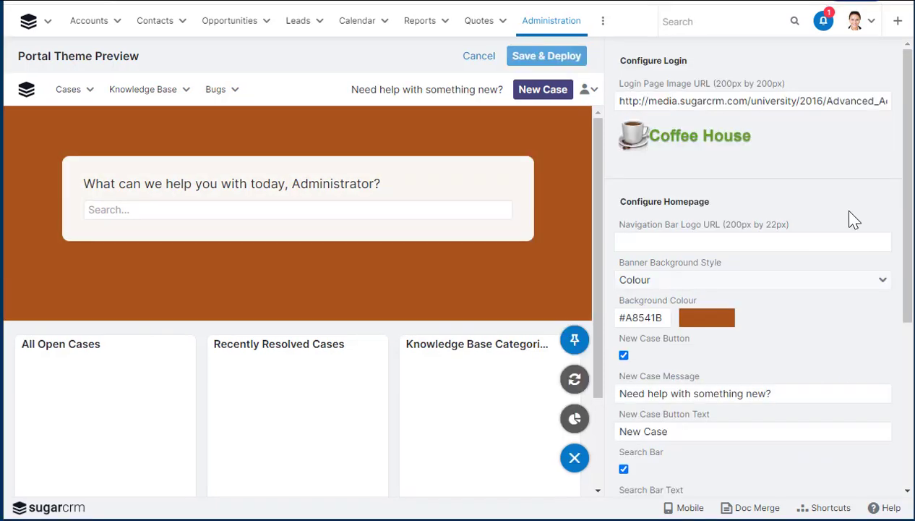
left_click(555, 57)
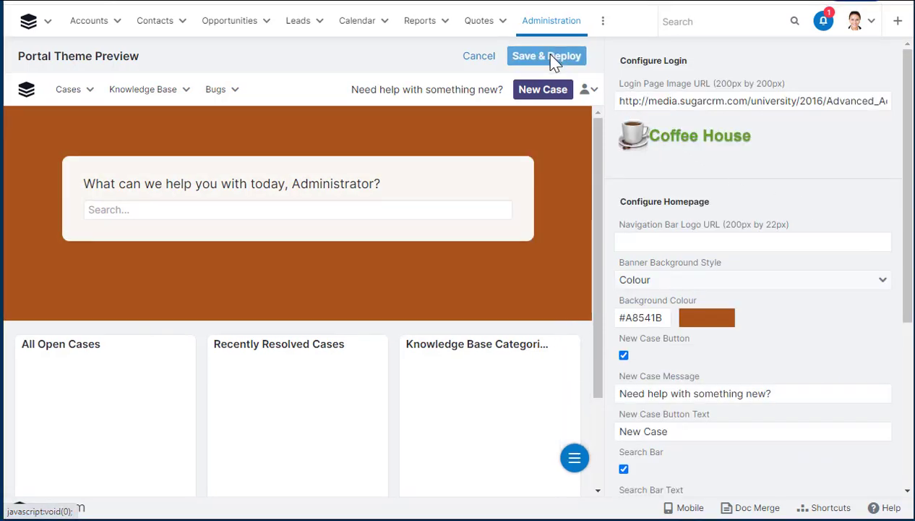
Save and deploy the portal theme, then open the Cases record view layout
left_click(554, 58)
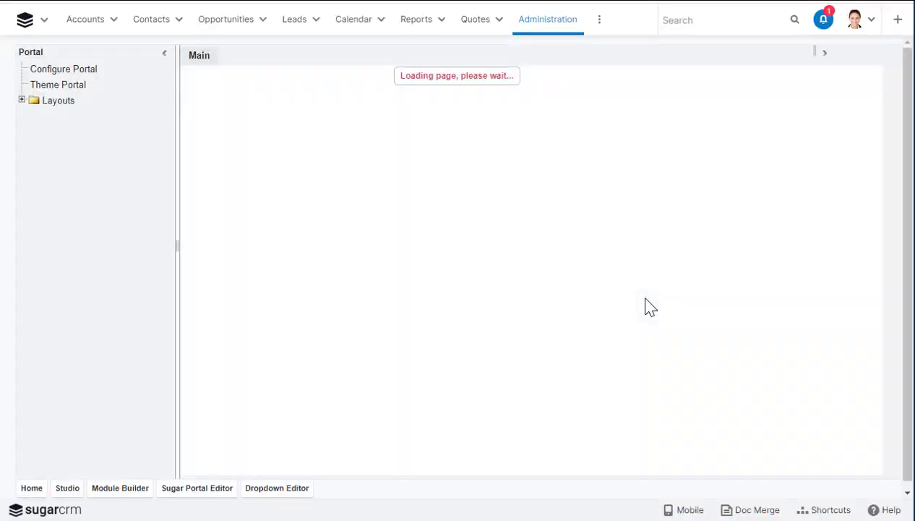
scroll(646, 299, "down", 1)
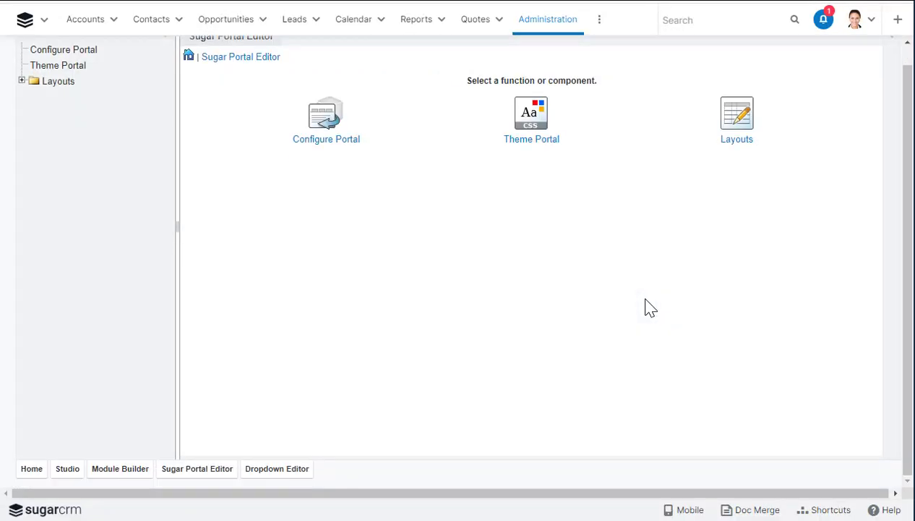
left_click(734, 119)
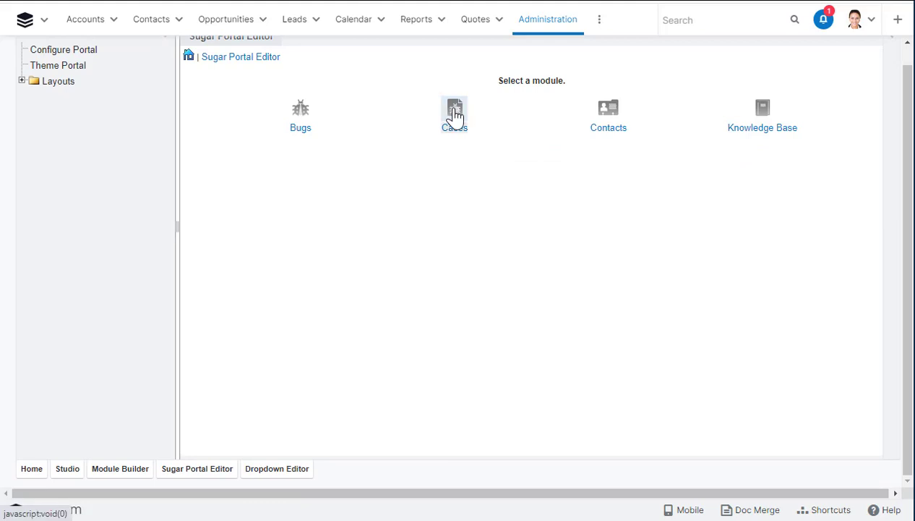
left_click(455, 115)
left_click(381, 116)
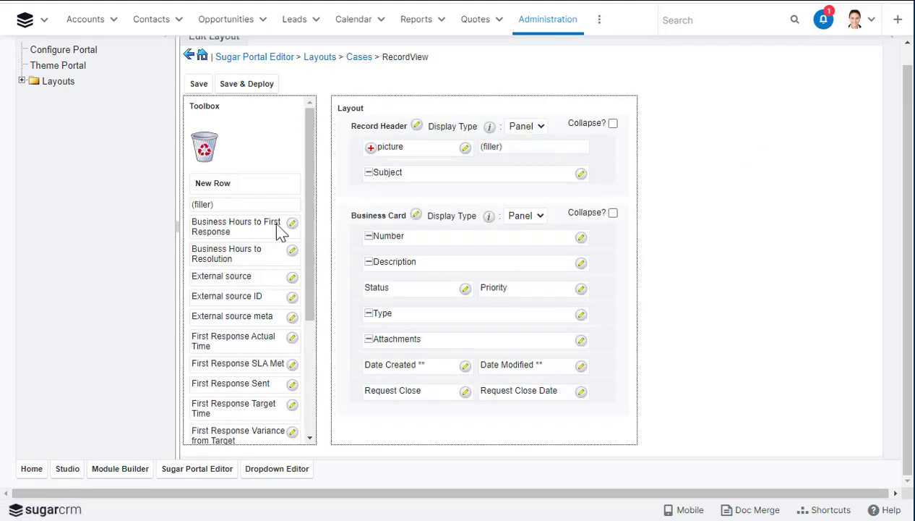
Add a Resolution and Resolved Date row below Status and Priority, then save and deploy
left_click_drag(235, 204, 390, 307)
scroll(232, 282, "down", 5)
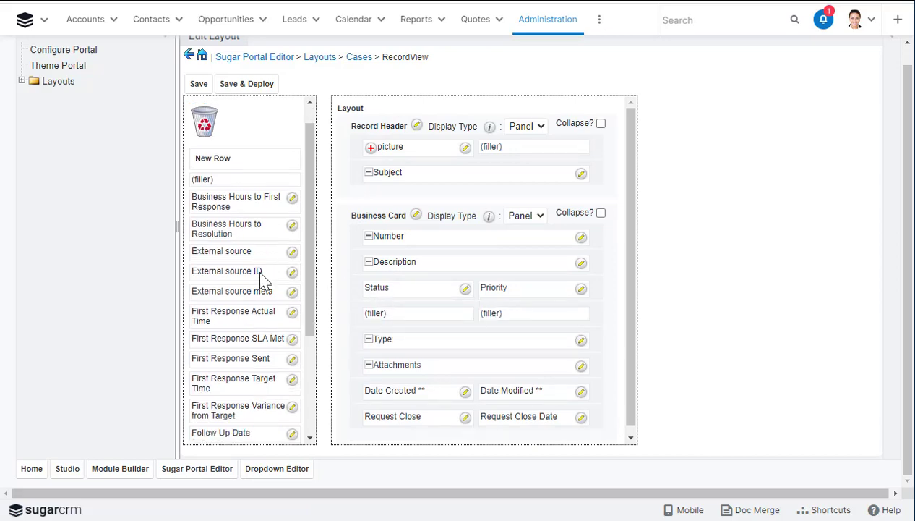
left_click_drag(237, 355, 404, 311)
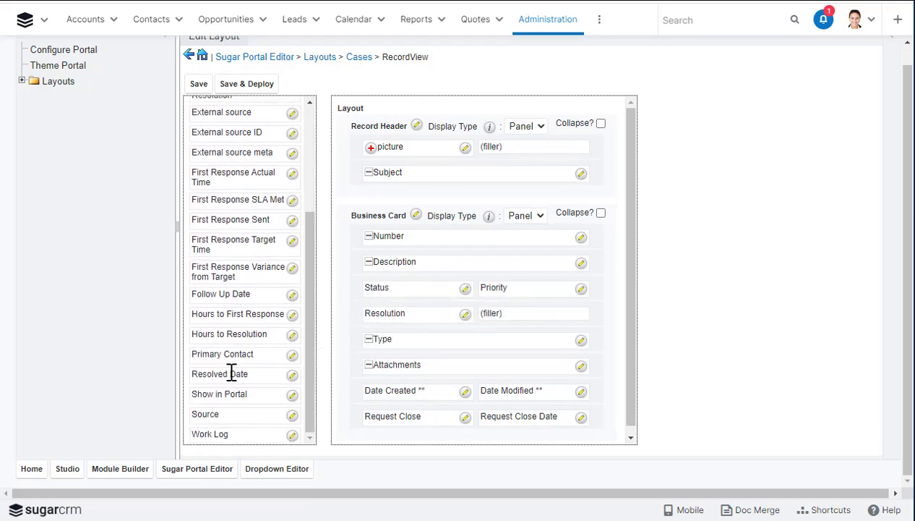
left_click_drag(230, 374, 524, 311)
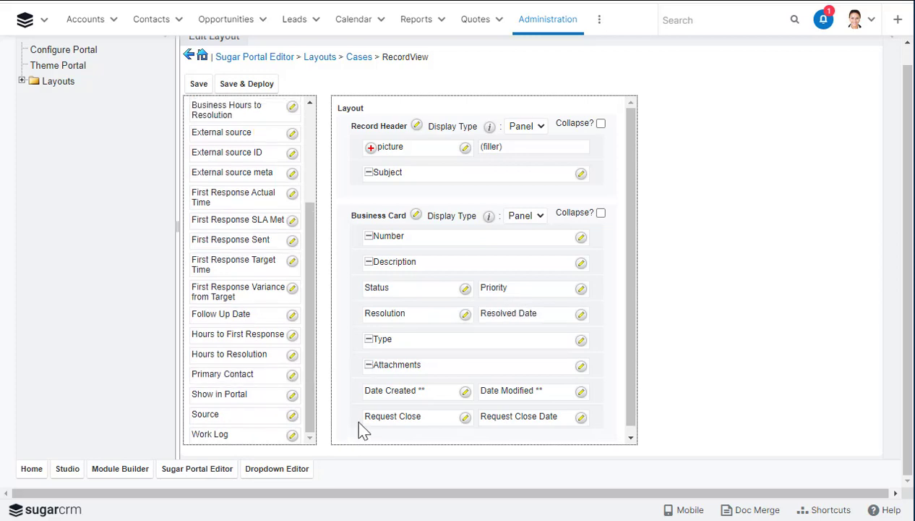
scroll(361, 425, "up", 1)
left_click(245, 106)
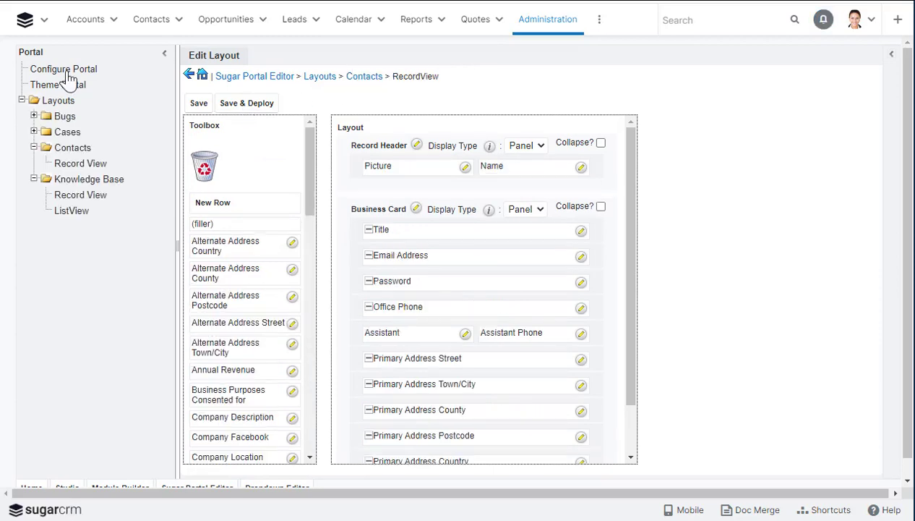
Open the live portal site from Configure Portal and log in with the contact's username and password
left_click(64, 71)
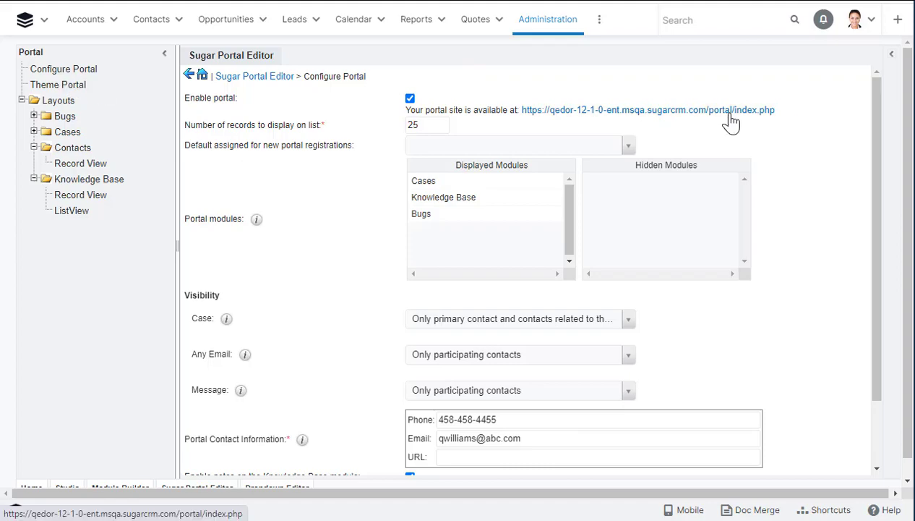
left_click(730, 110)
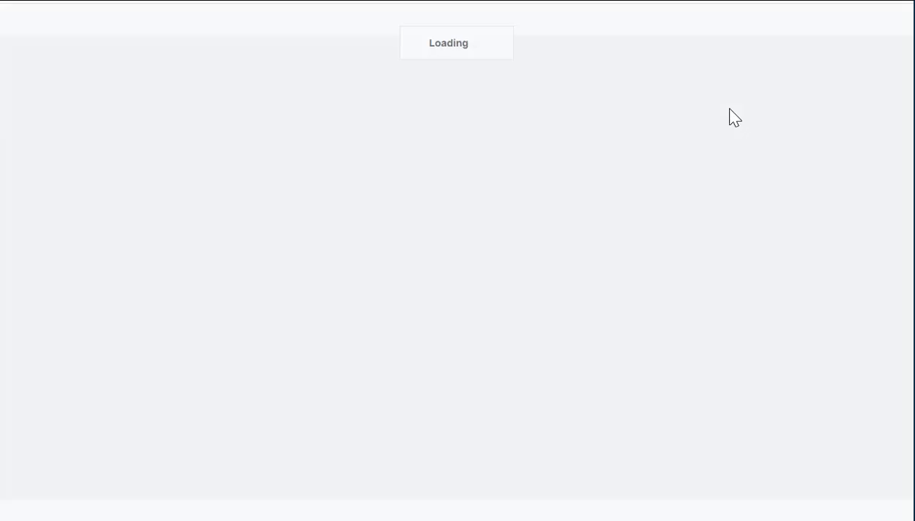
left_click(421, 139)
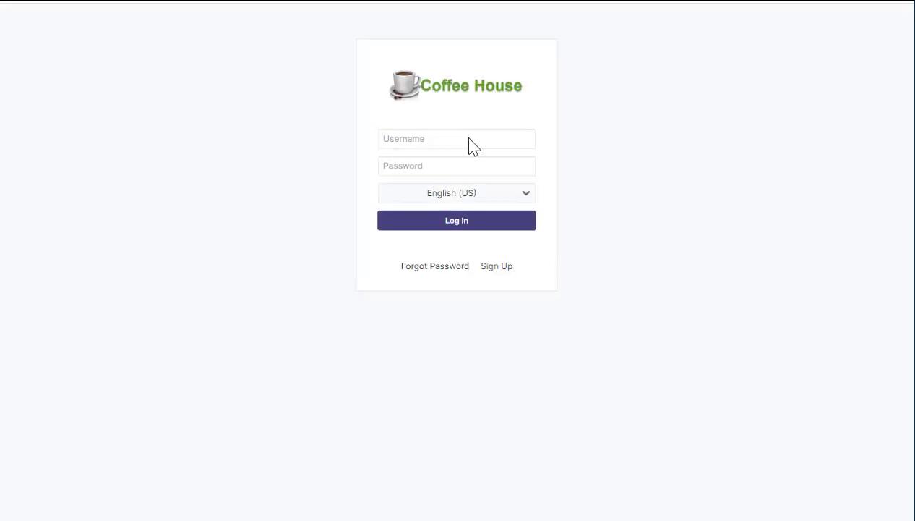
left_click(441, 165)
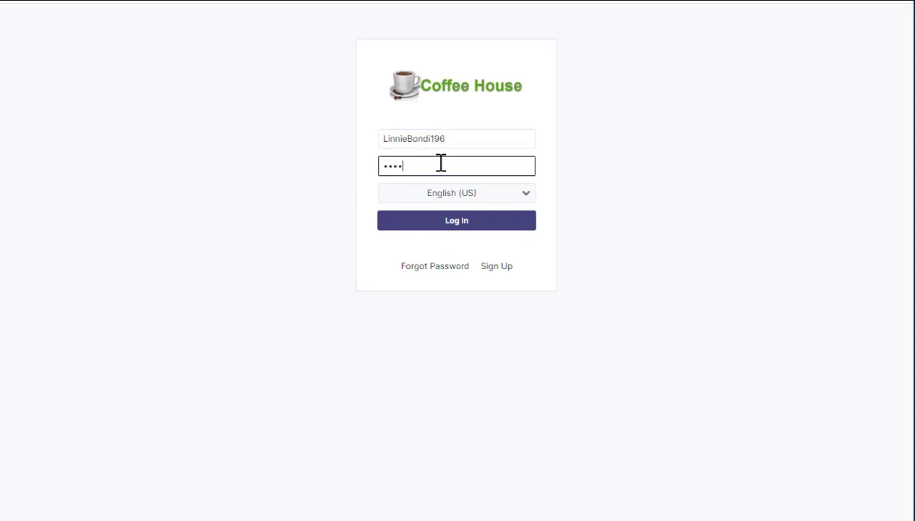
left_click(480, 217)
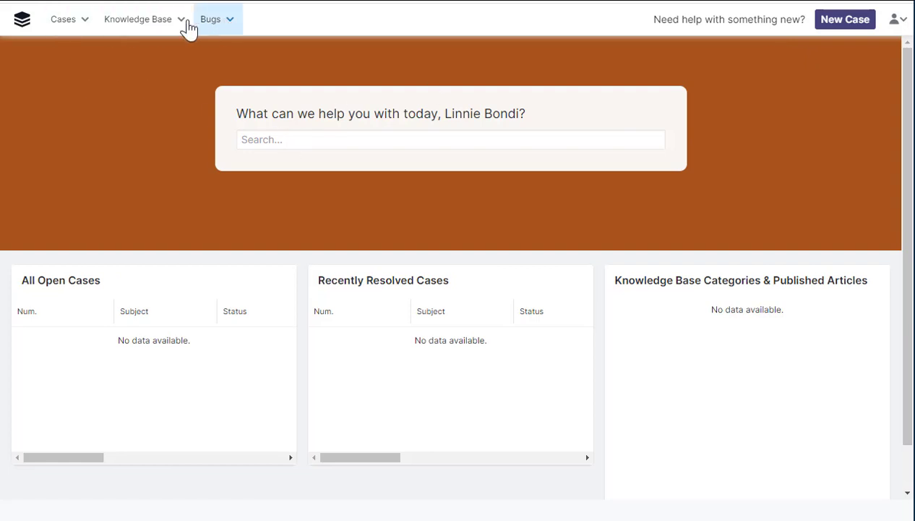
Start a new case in the portal and check its Resolution and Resolved Date fields
left_click(86, 21)
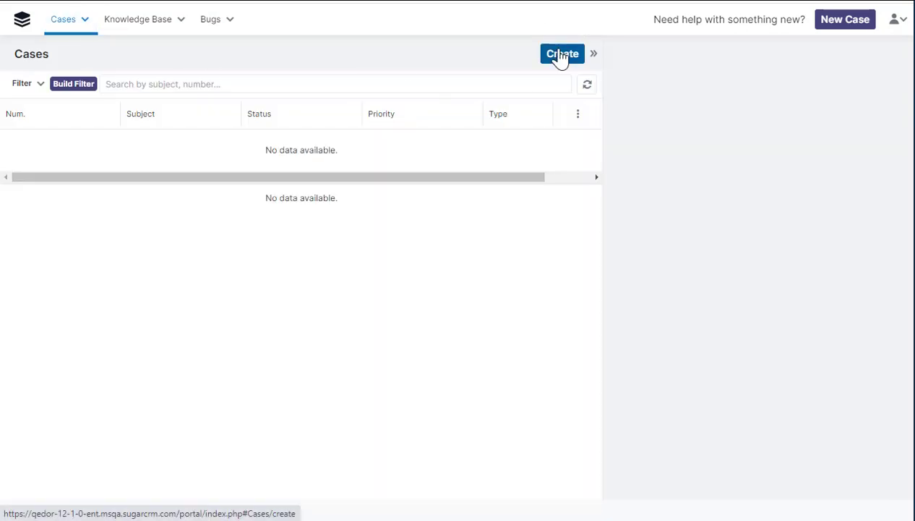
left_click(561, 56)
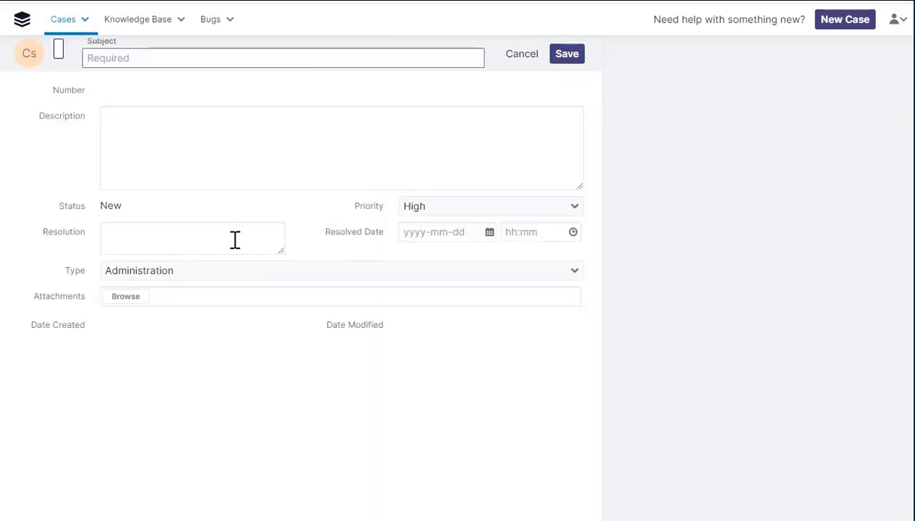
double_click(54, 239)
double_click(348, 232)
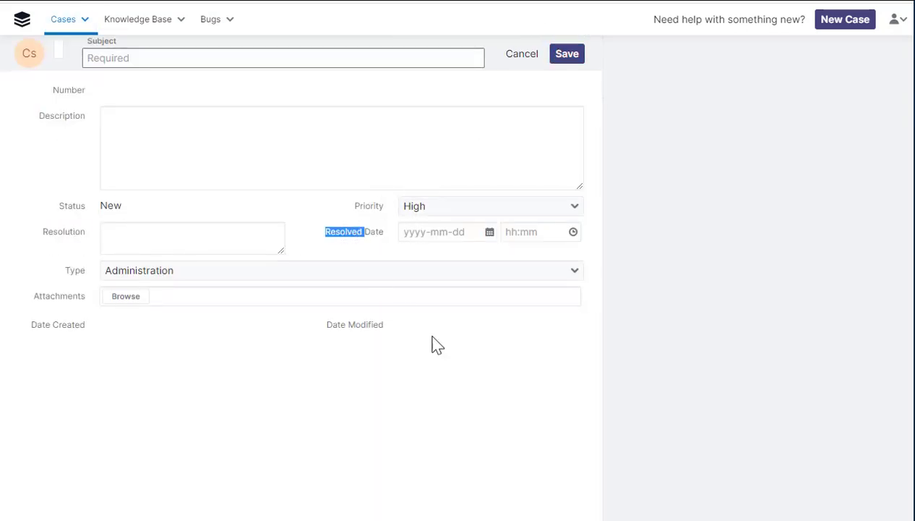
left_click(897, 20)
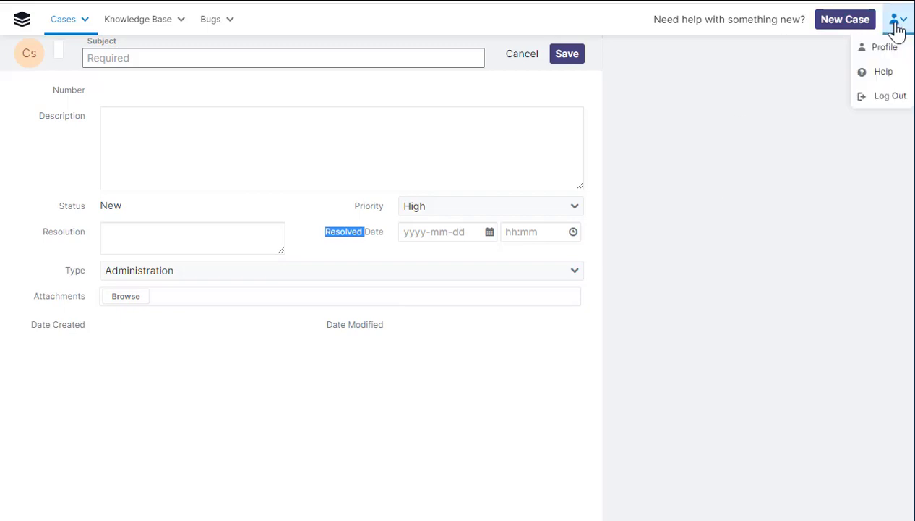
Add the assistant's name and phone to the portal profile, save, and return to the home page
left_click(891, 48)
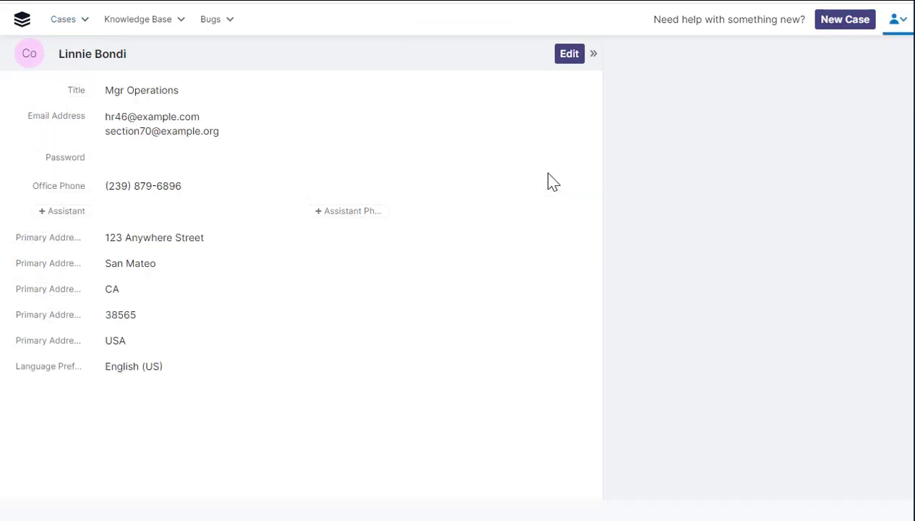
left_click(569, 54)
left_click(128, 280)
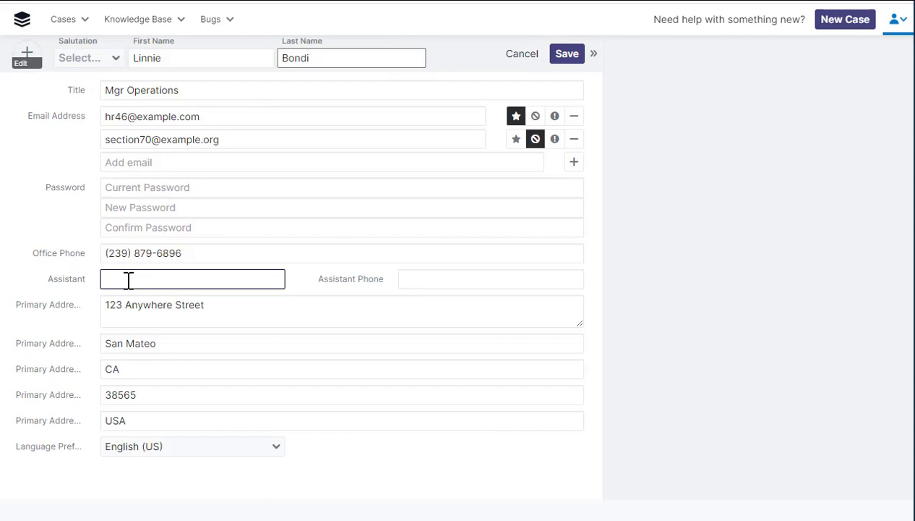
key("Tab")
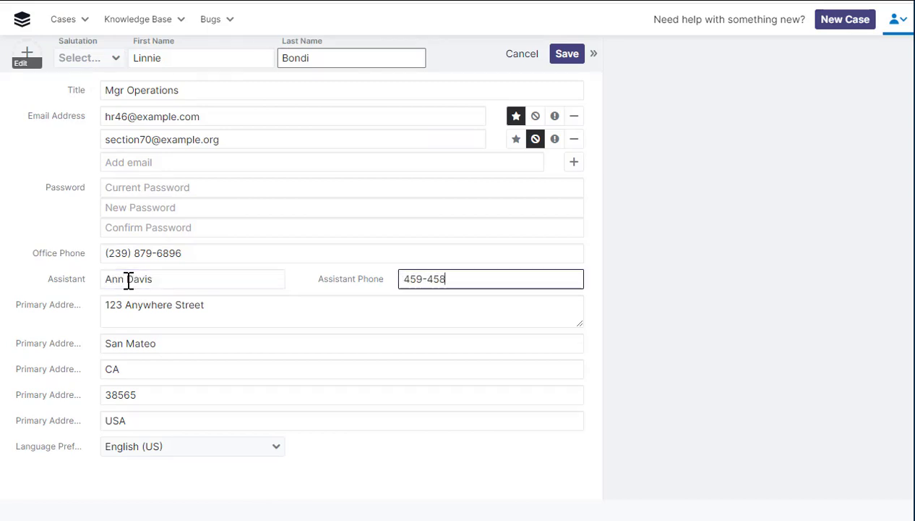
left_click(564, 55)
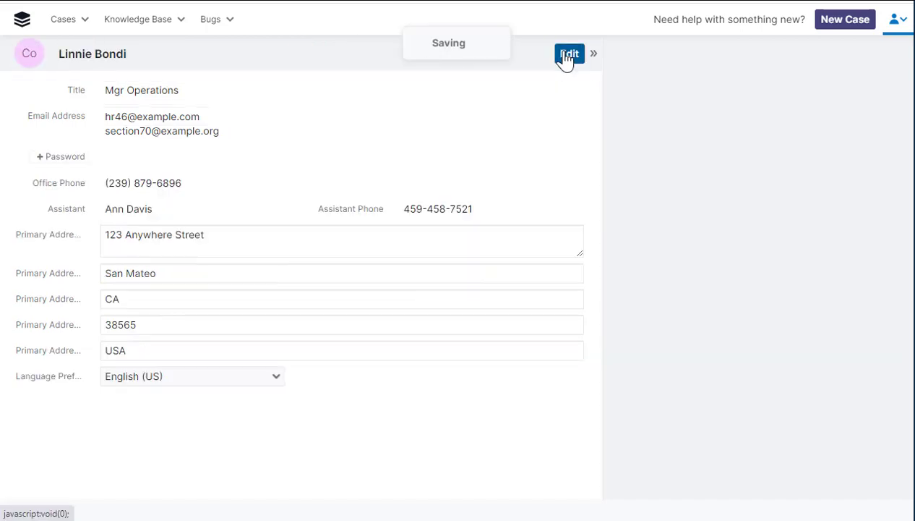
left_click(22, 20)
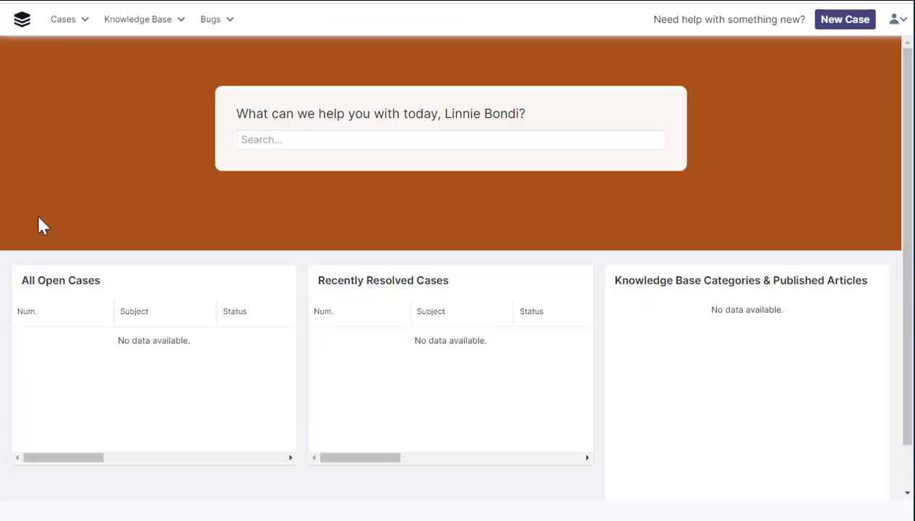